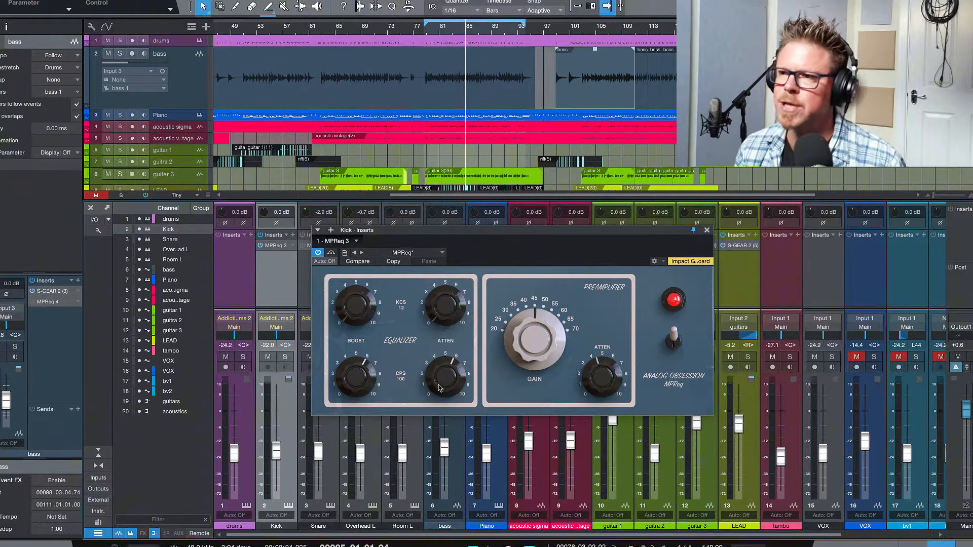
Turn the kick's 100 CPS boost and attenuation down to 0 in MPReq 3 and set the preamplifier attenuation to about 5.
drag(365, 377, 366, 451)
drag(446, 375, 446, 378)
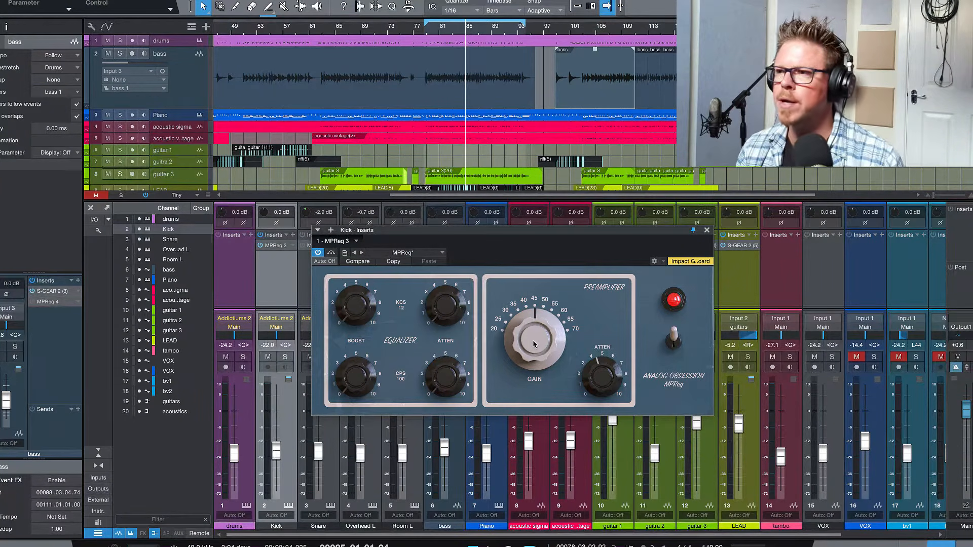
drag(608, 391, 608, 383)
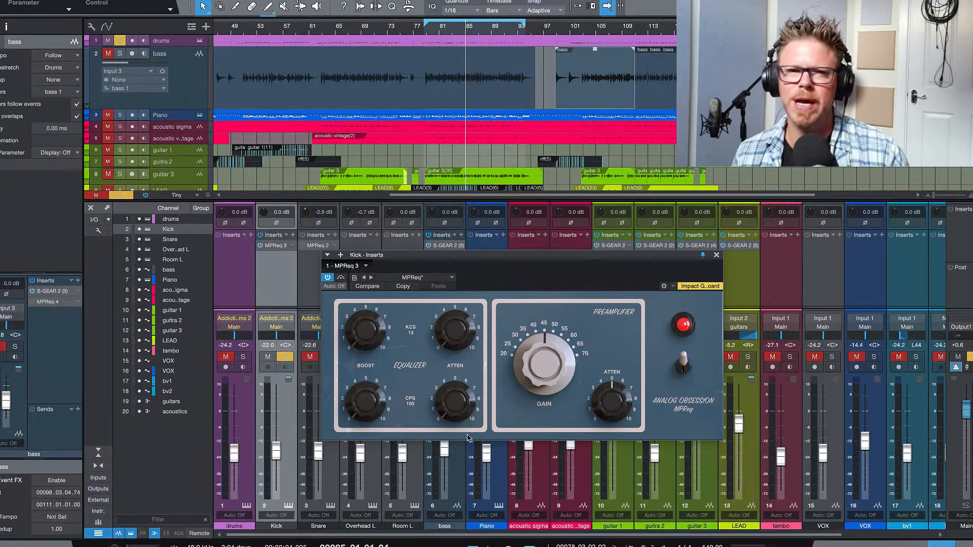
Compare the soloed kick with the MPReq preamplifier switched off and on, leaving the gain at 45 dB.
click(683, 367)
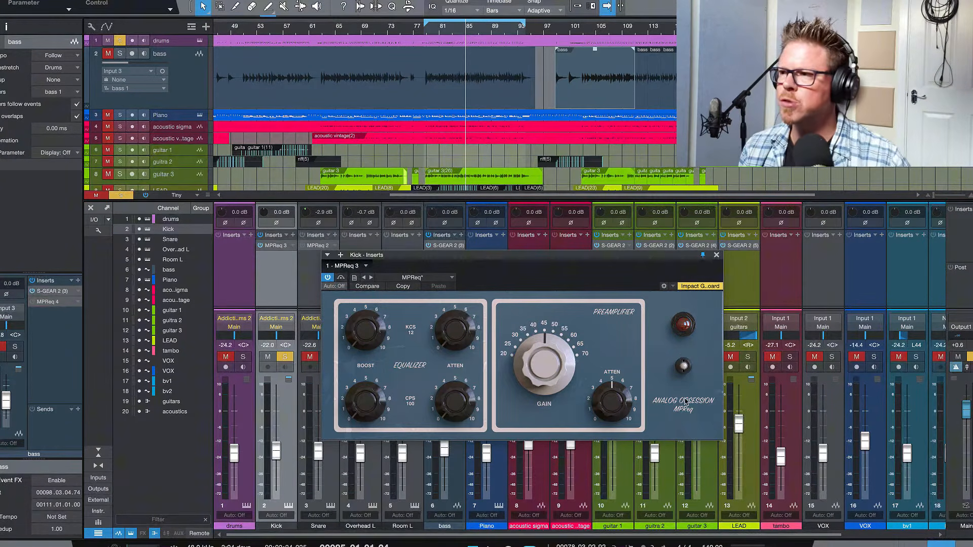
click(683, 366)
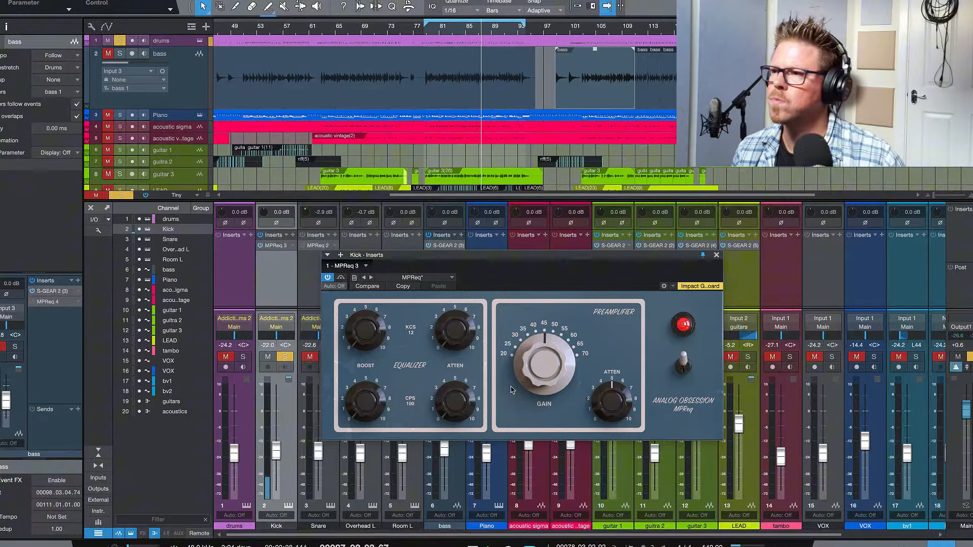
mouse_move(541, 374)
mouse_down()
mouse_move(541, 355)
mouse_move(541, 376)
mouse_up()
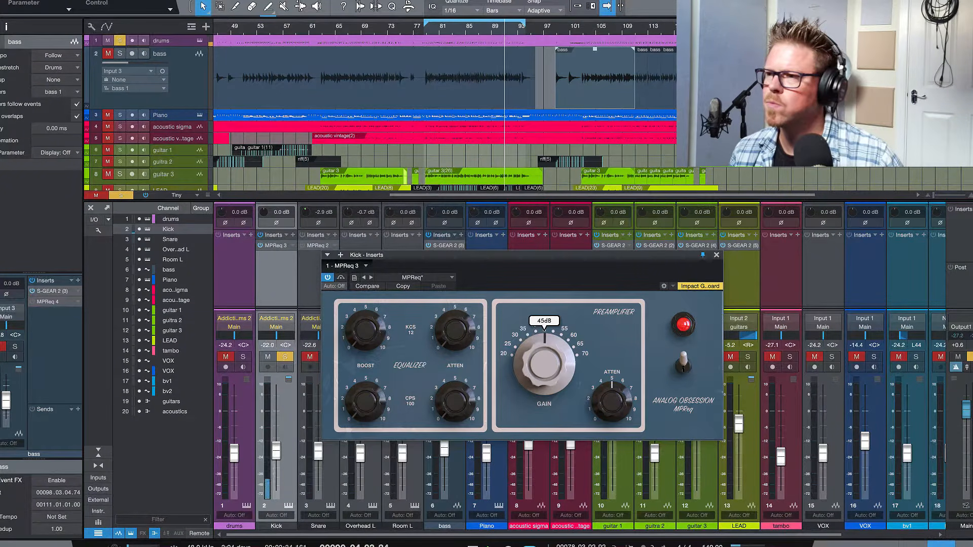
Raise the kick's 100 CPS boost to about 6.6 along with the 100 CPS attenuation, and compare the result with the preamplifier off and on.
drag(366, 407, 365, 352)
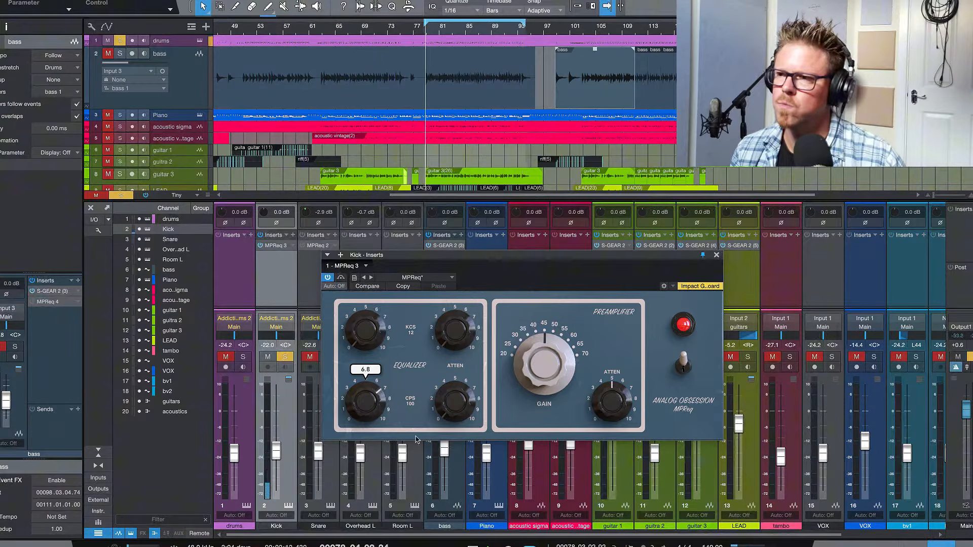
drag(455, 405, 454, 388)
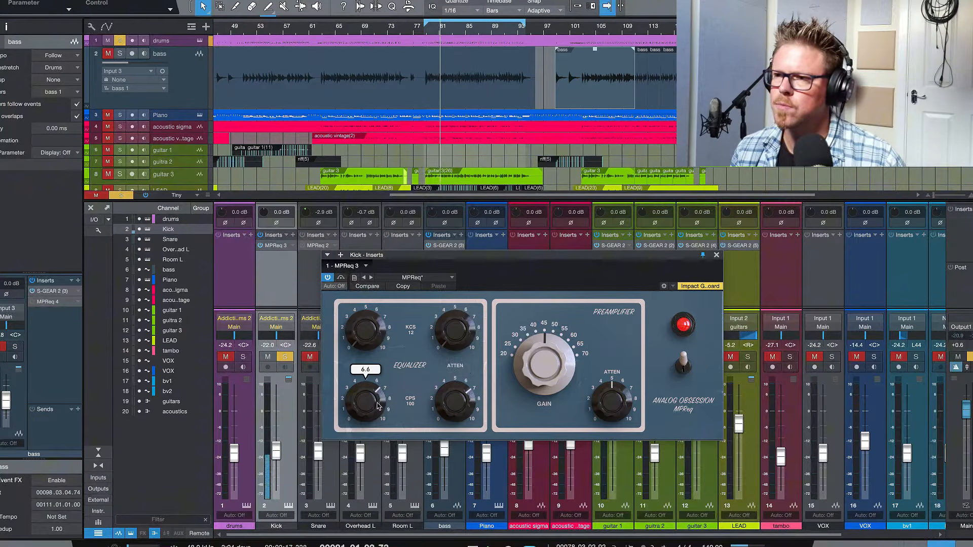
drag(447, 408, 448, 410)
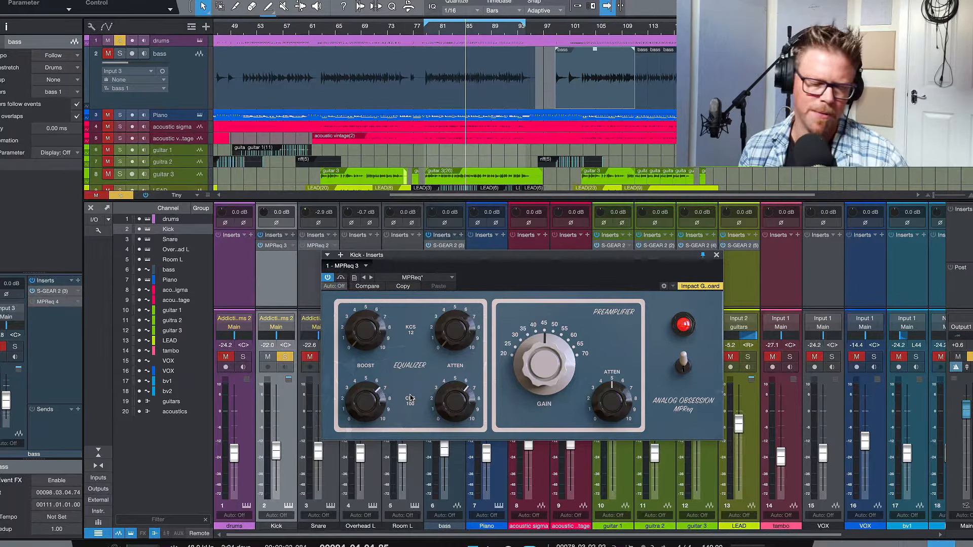
click(684, 362)
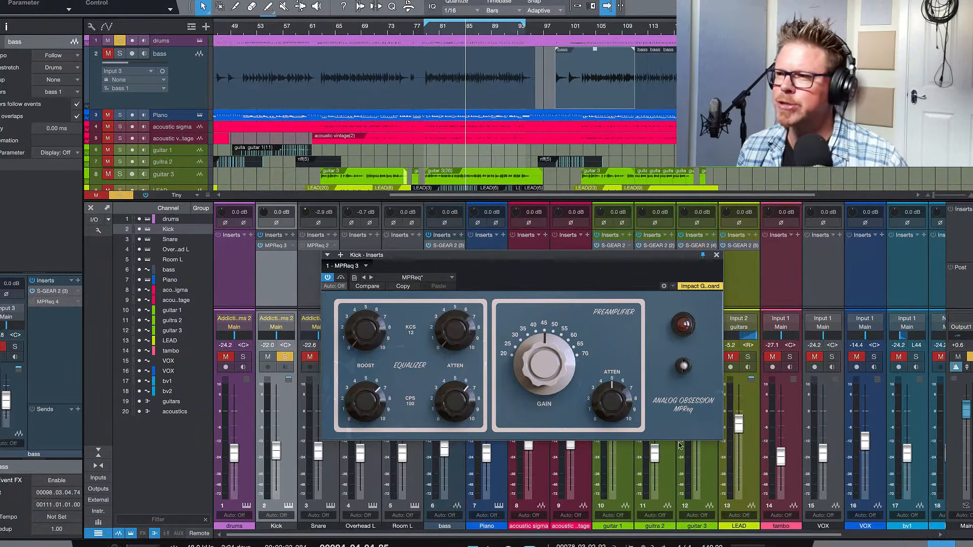
click(684, 367)
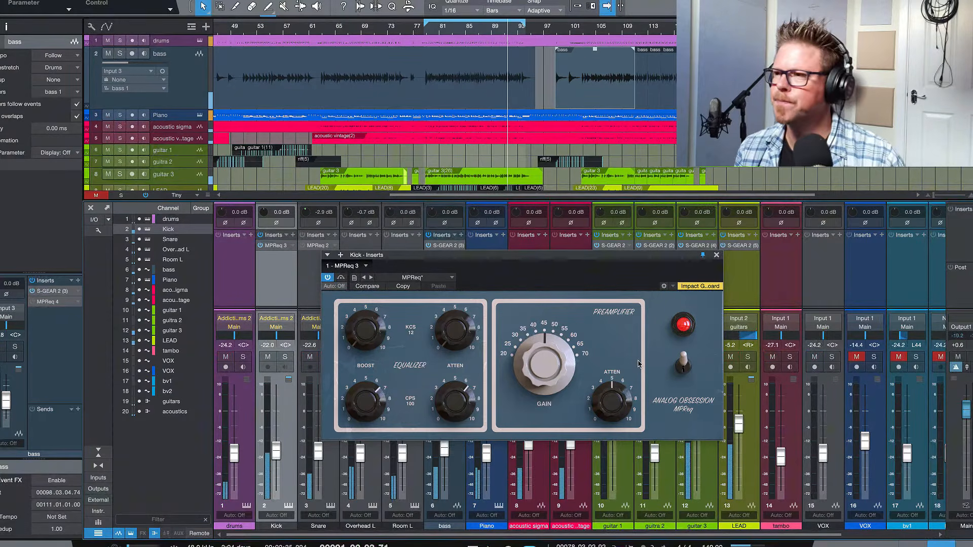
Trim the kick's preamplifier attenuation to slightly below 5, comparing it off and on in the full mix, and close the plug-in window.
drag(620, 400, 628, 398)
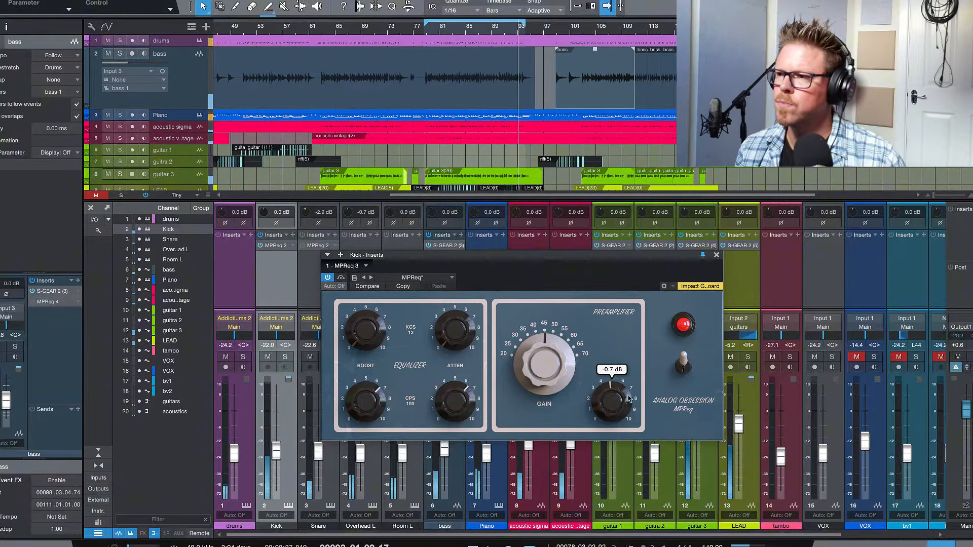
click(683, 364)
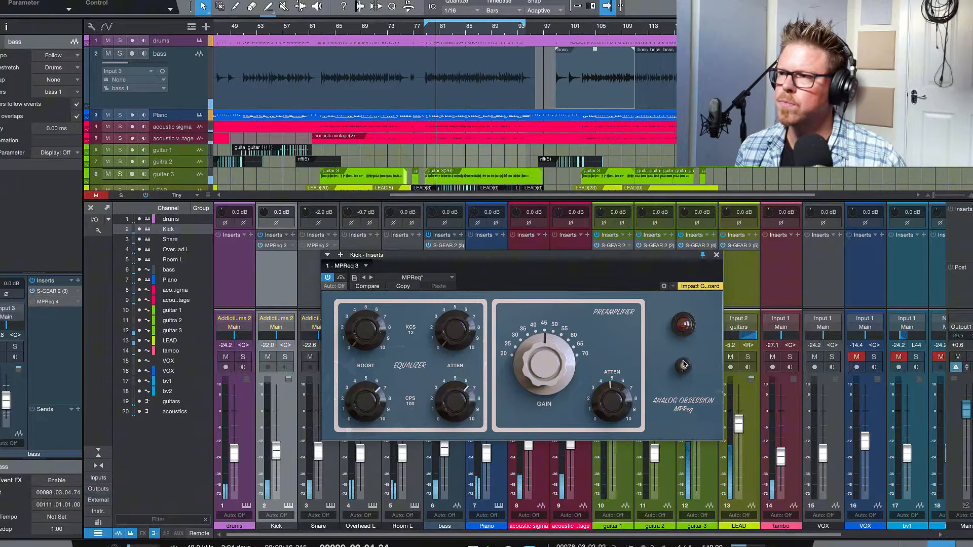
click(683, 364)
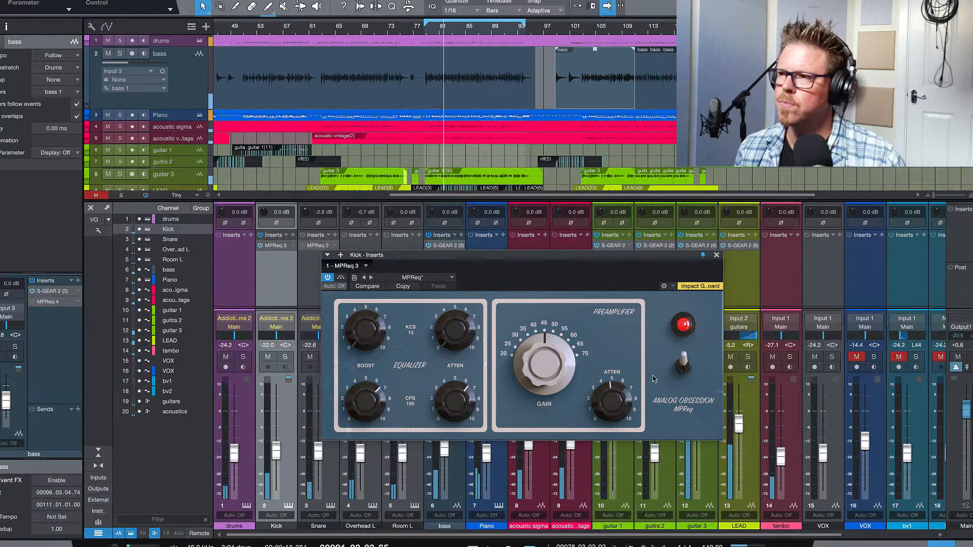
drag(612, 399, 613, 402)
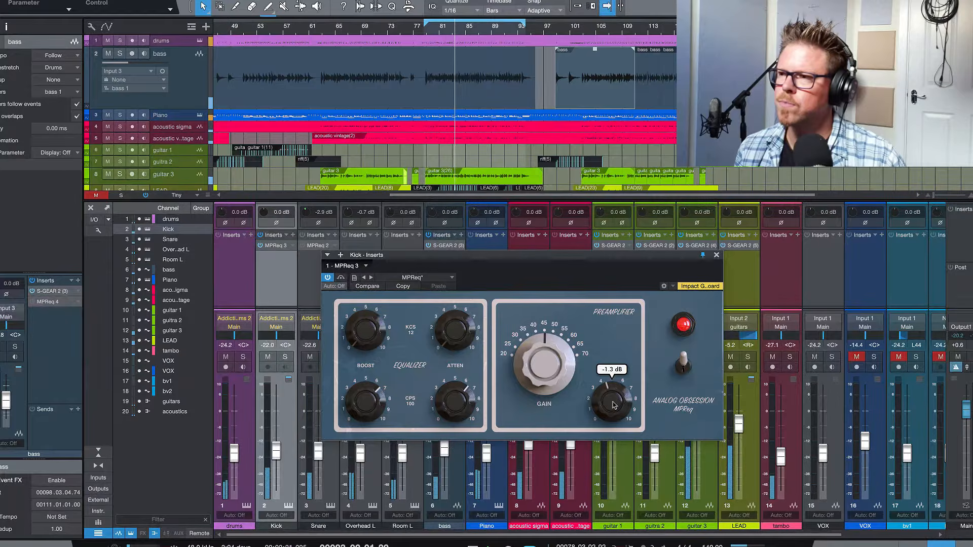
click(684, 363)
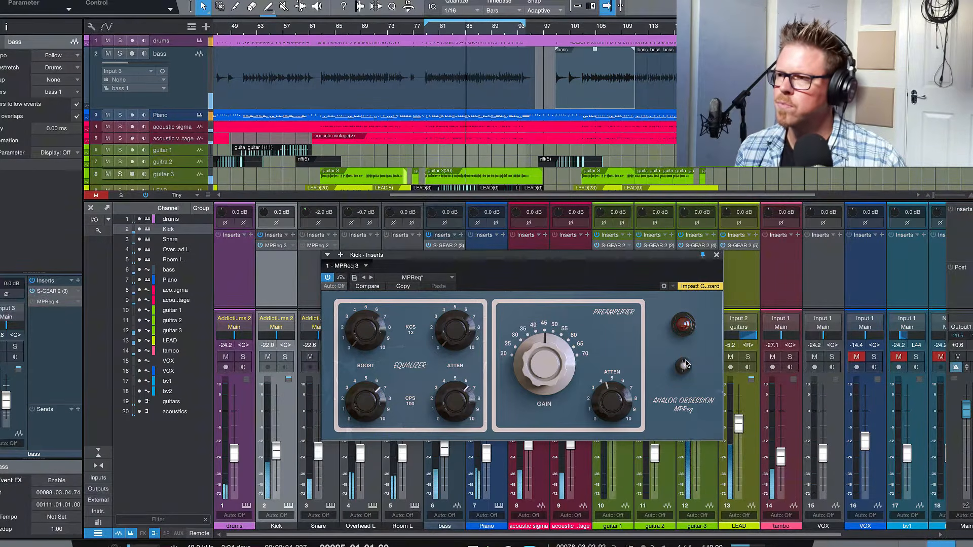
click(684, 364)
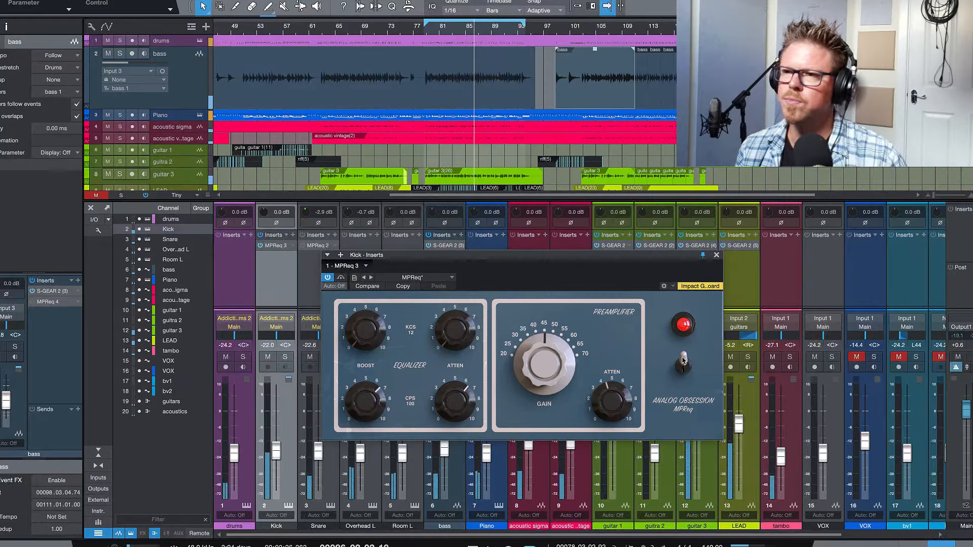
click(716, 255)
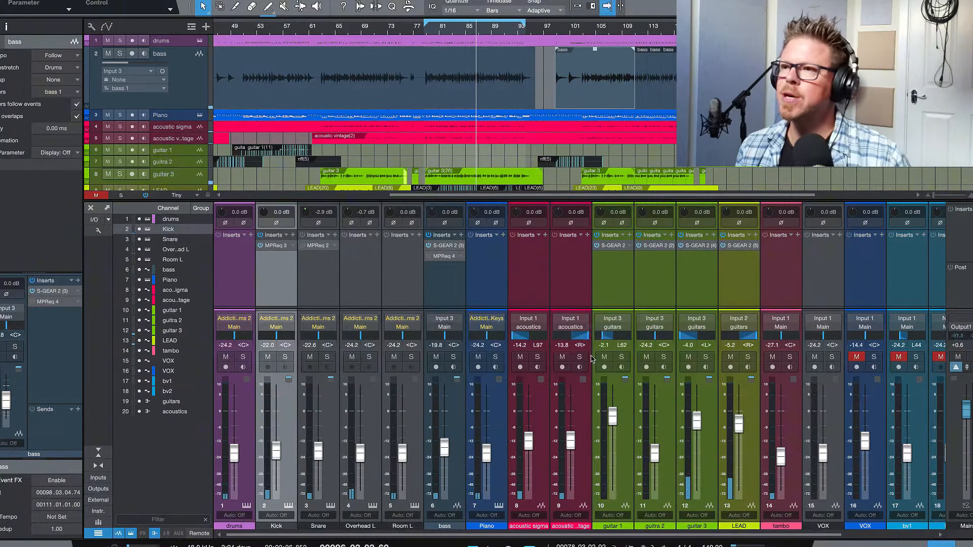
Solo the bass channel, activate and open its MPReq 4 insert, and reposition the plug-in window over the mixer.
click(453, 356)
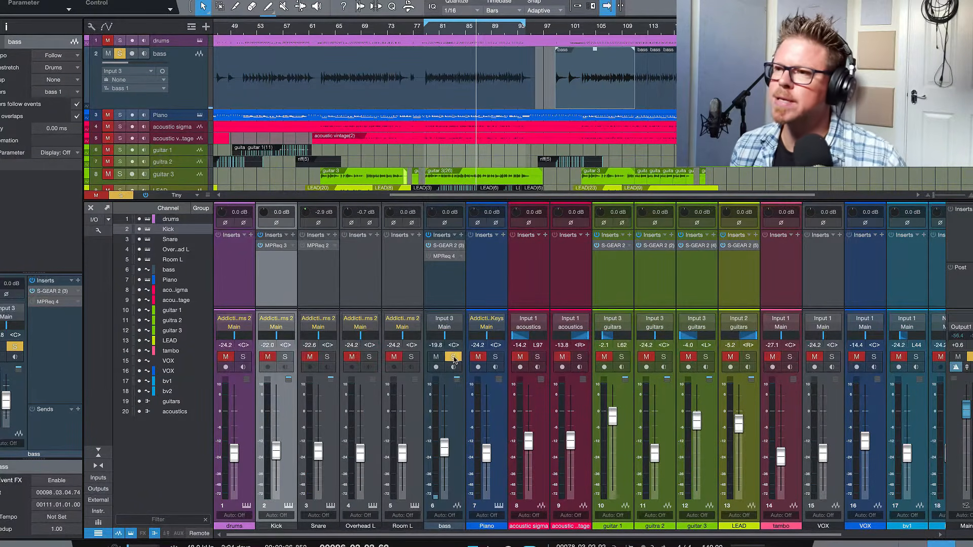
double_click(443, 257)
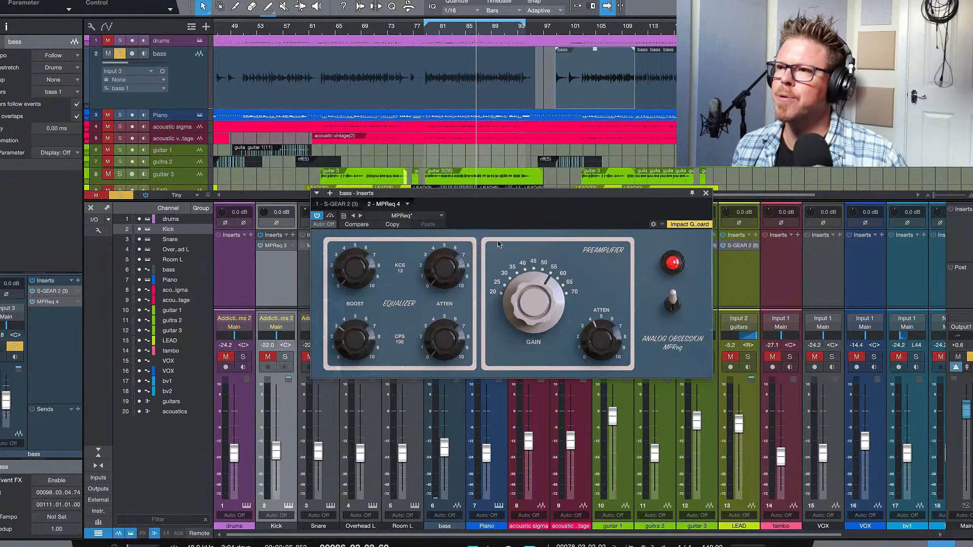
drag(504, 201, 505, 201)
drag(510, 219, 507, 229)
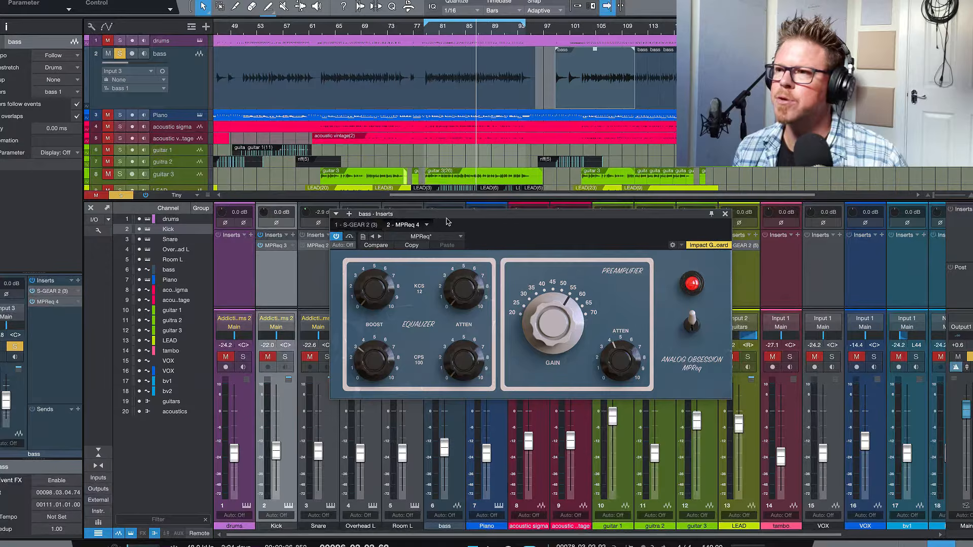
drag(457, 222, 460, 241)
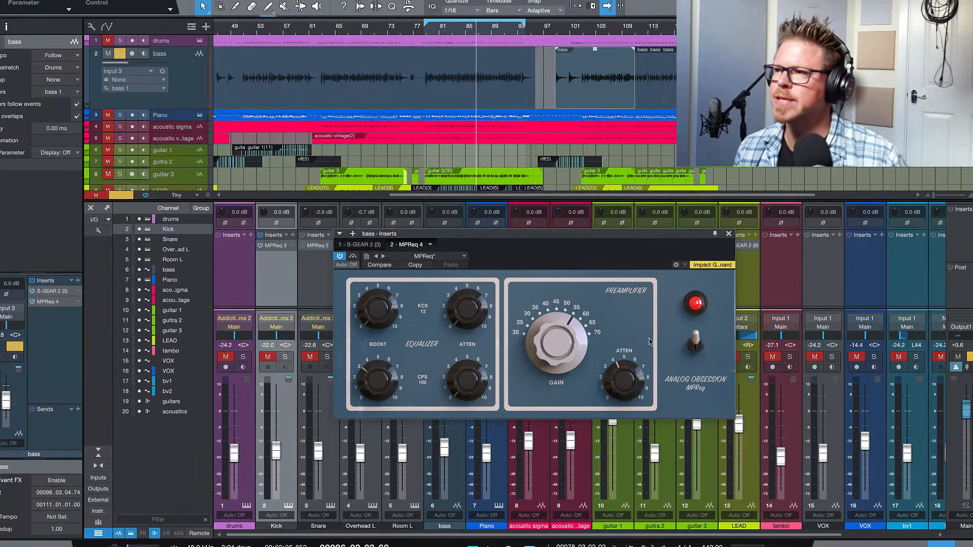
Compare the soloed bass with its MPReq preamplifier repeatedly switched off and on, leaving it on.
click(698, 348)
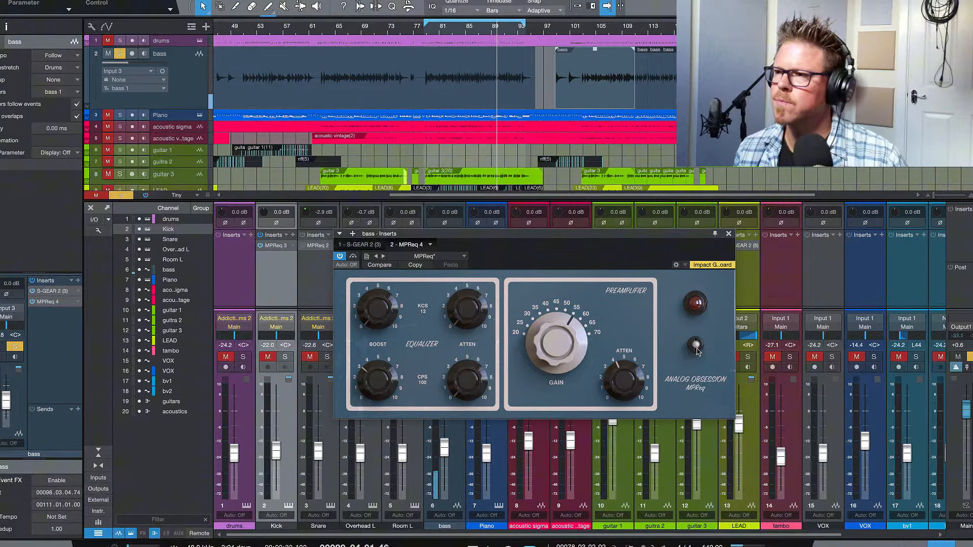
click(697, 349)
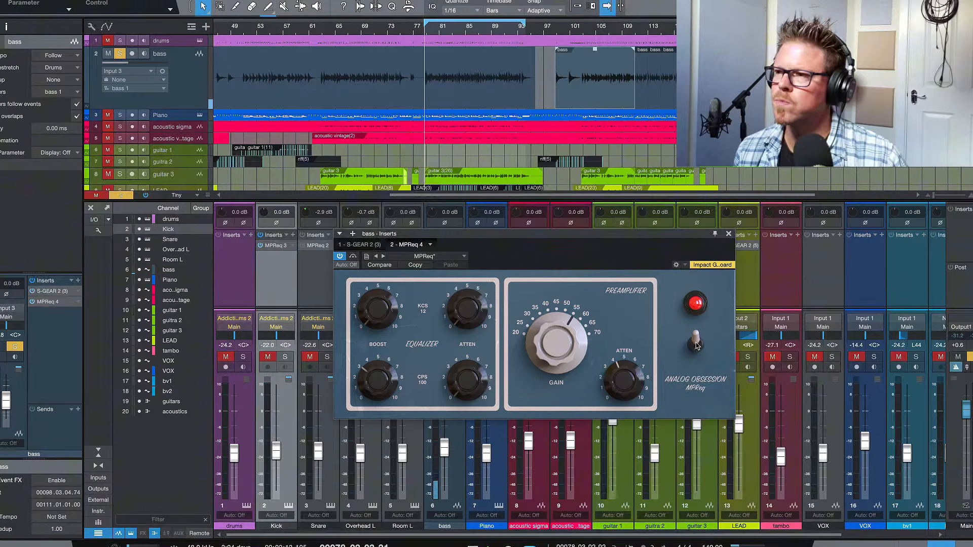
click(696, 343)
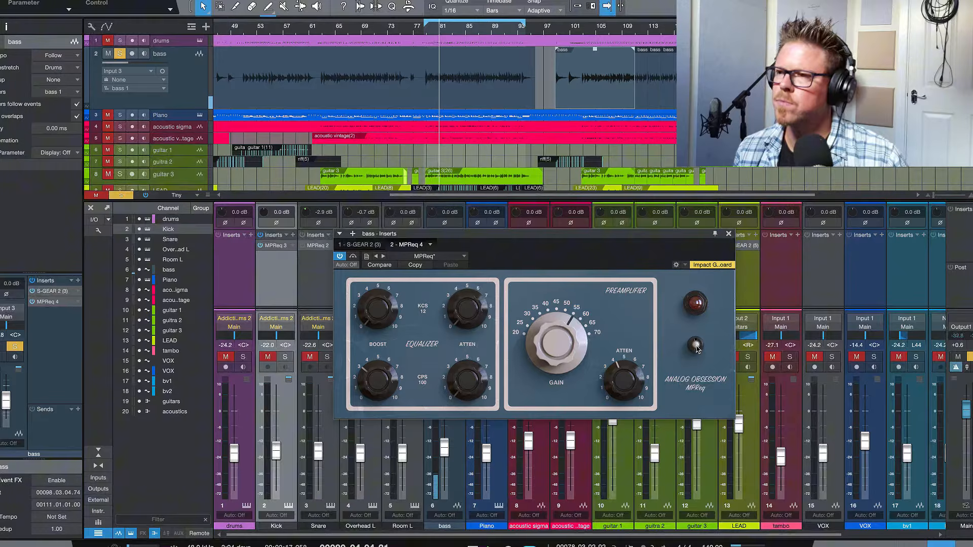
click(696, 344)
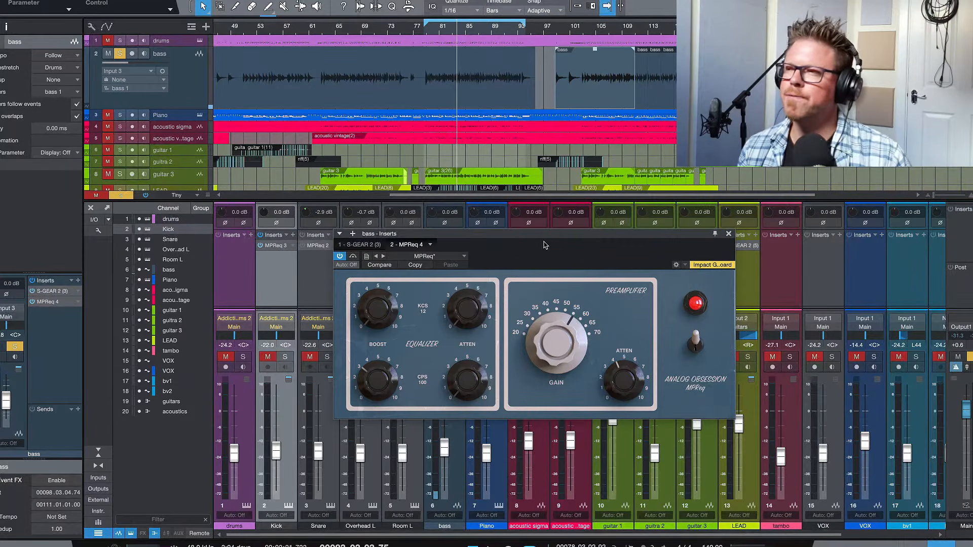
Unsolo the bass, compare its MPReq off and on within the full mix, and close the plug-in window with it on.
drag(530, 235, 551, 214)
click(453, 359)
click(753, 317)
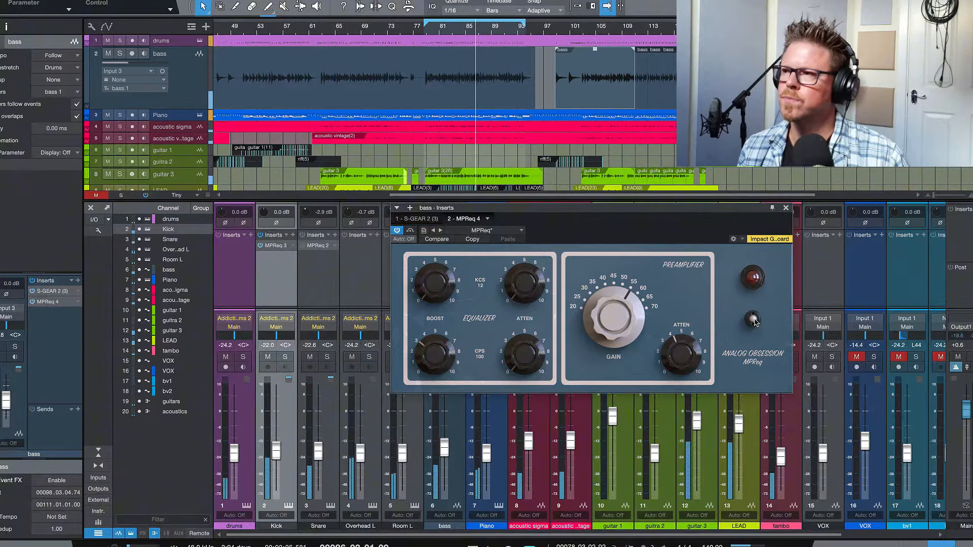
click(753, 319)
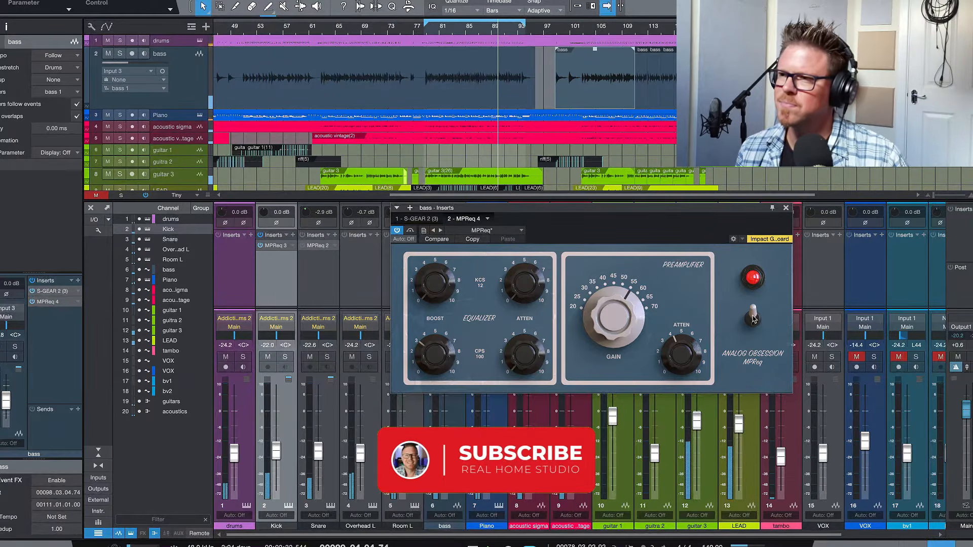
click(752, 319)
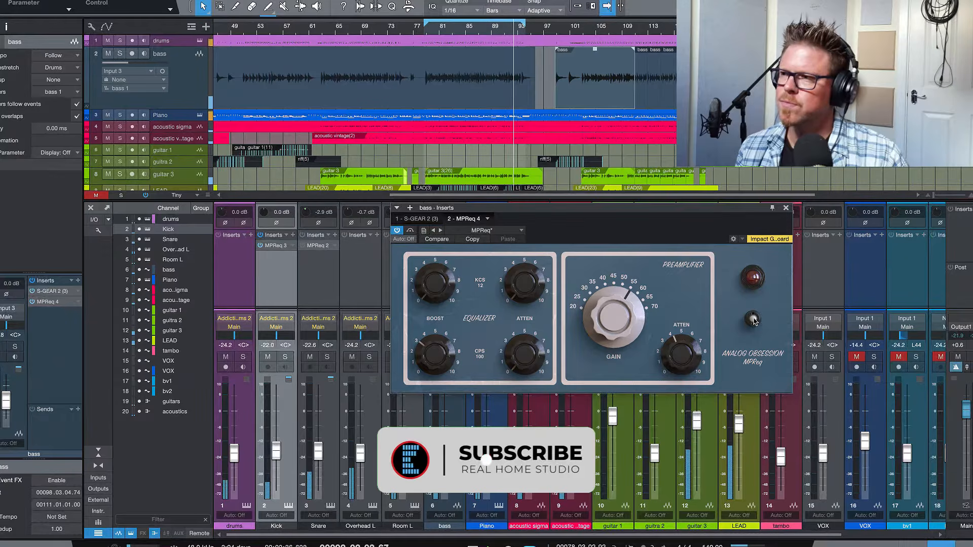
click(753, 320)
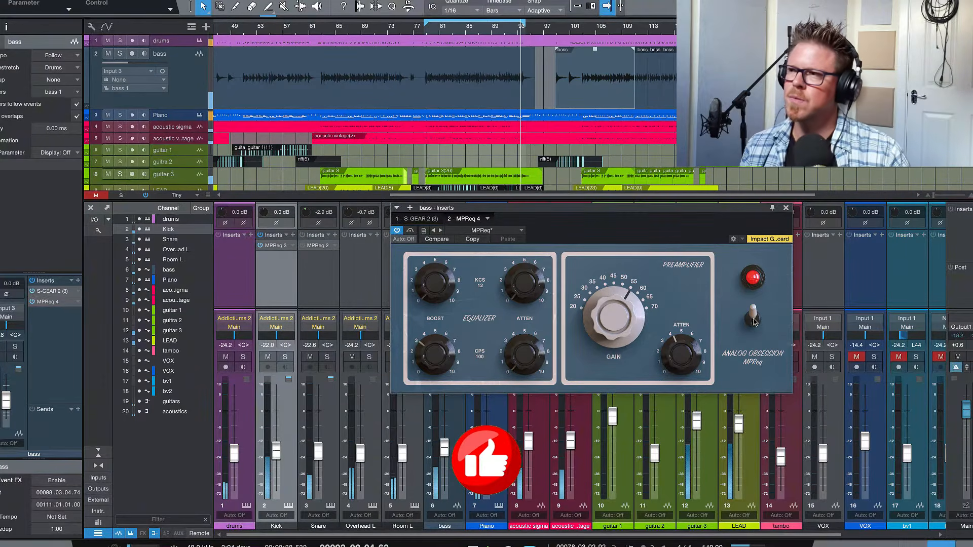
click(786, 210)
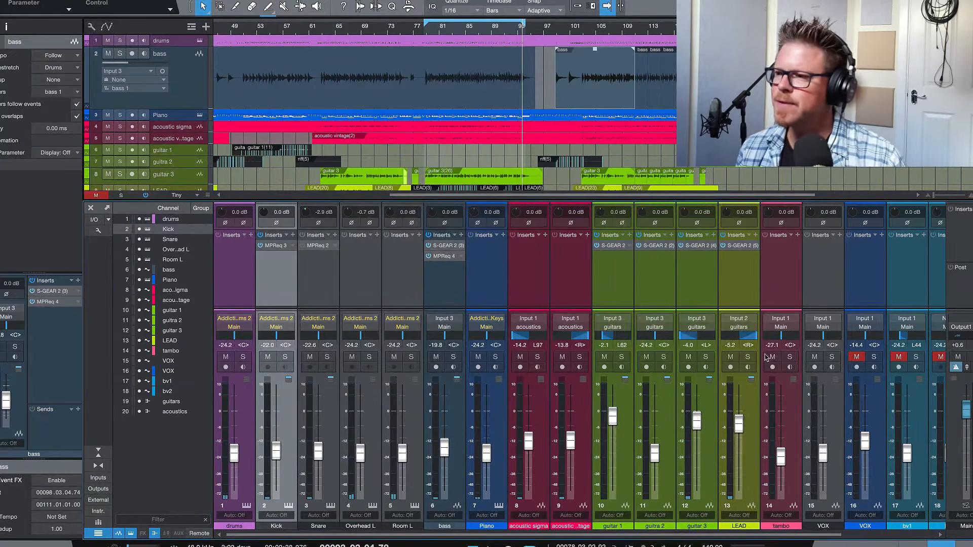
Solo the guitars bus, activate and open its MPReq insert, and reposition the plug-in window over the mixer.
scroll(611, 376, right, 3)
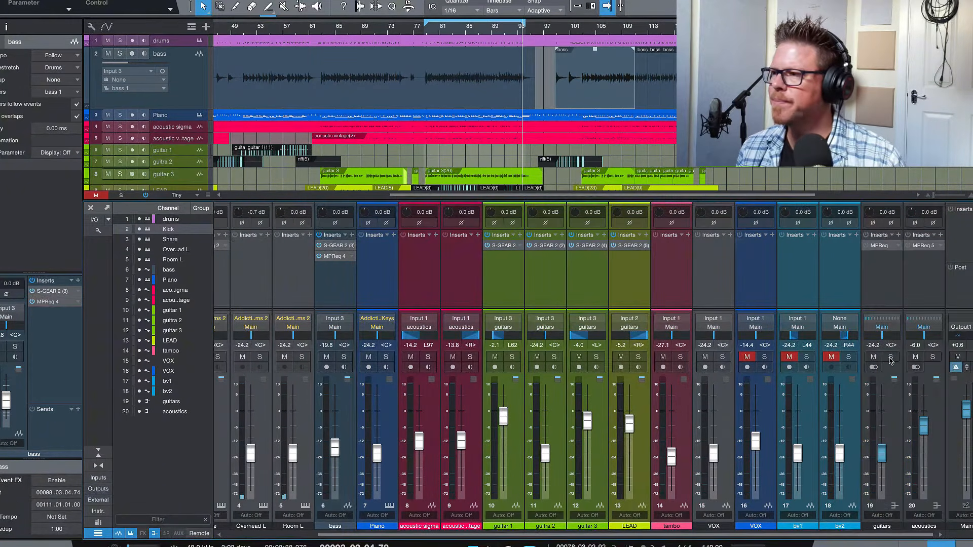
click(891, 357)
click(879, 246)
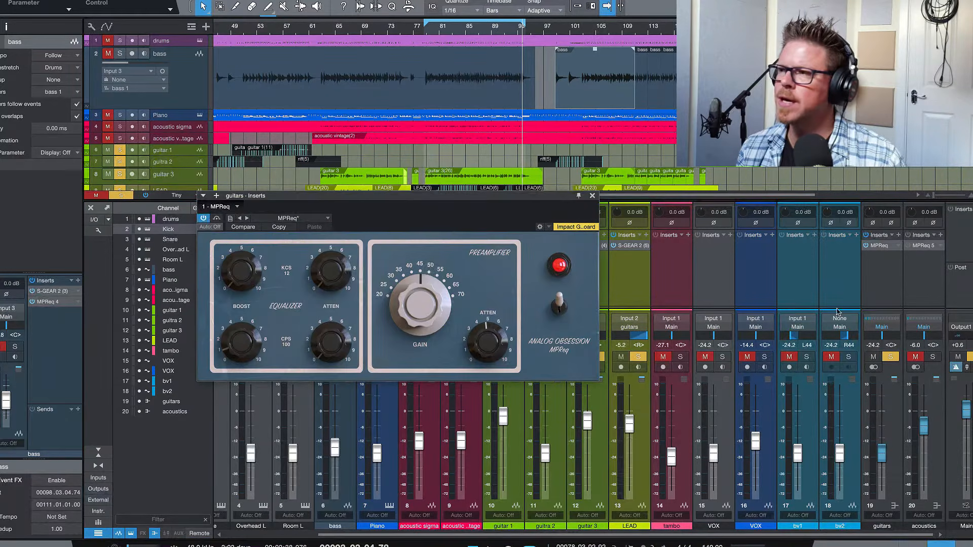
drag(385, 199, 391, 213)
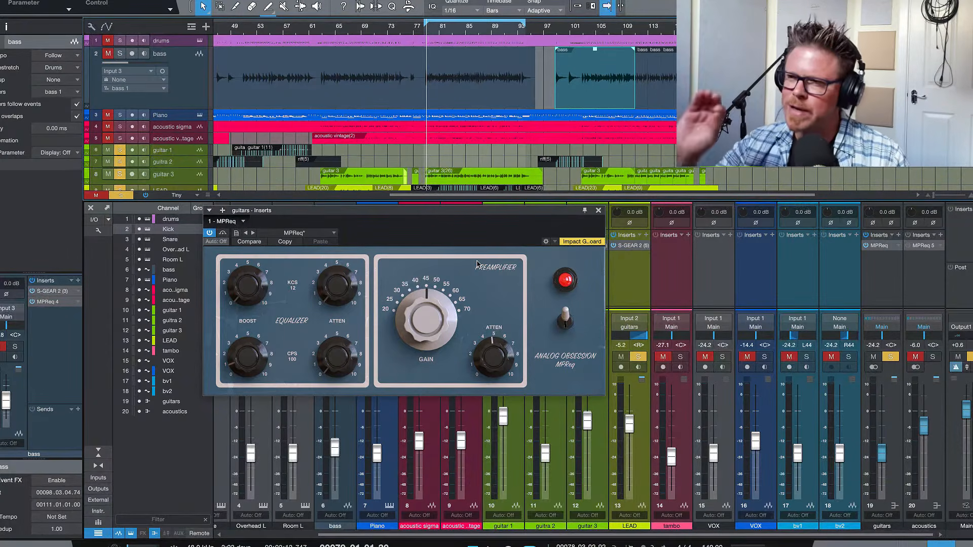
Compare the soloed guitars bus with its MPReq preamplifier switched off and back on.
click(566, 317)
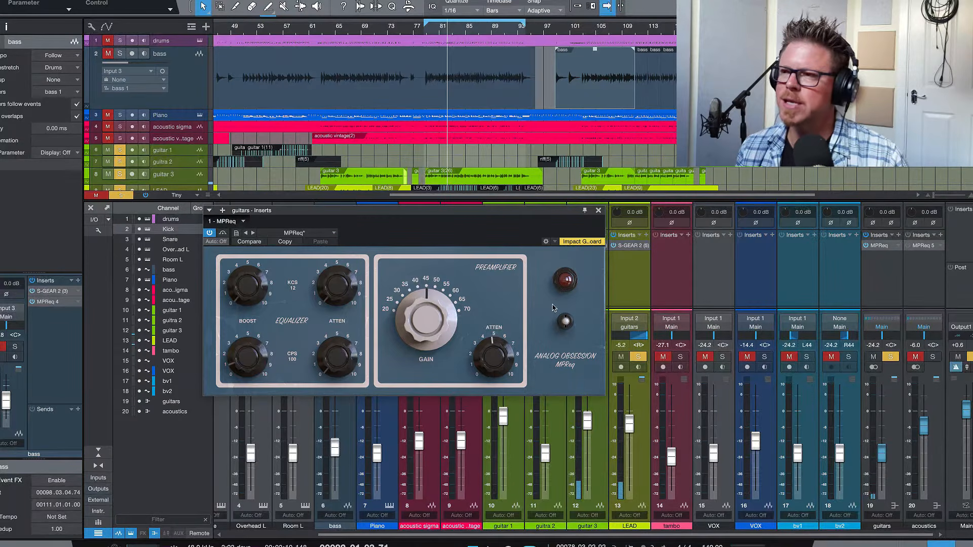
click(565, 325)
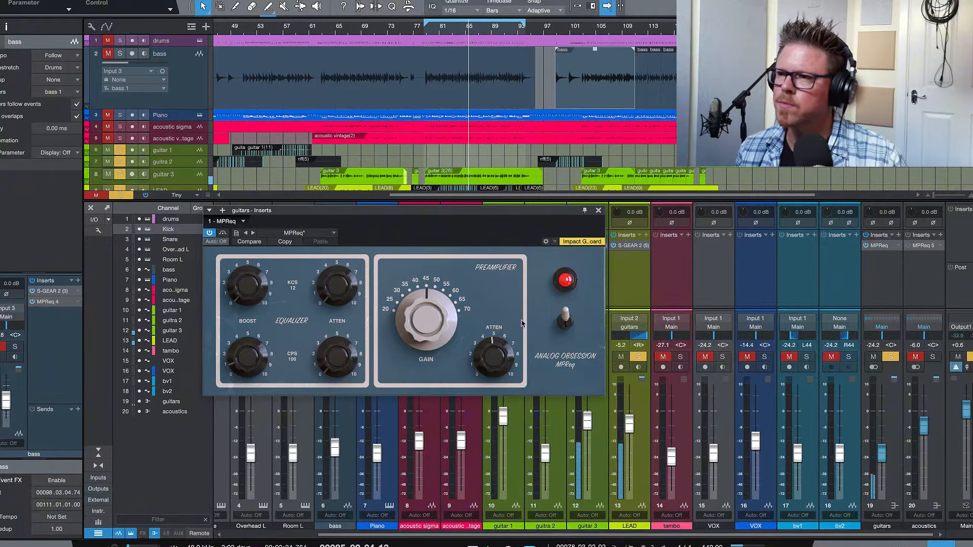
Set the MPReq preamplifier gain on the soloed guitars bus to 50 dB and switch the plug-in off.
drag(432, 323, 447, 322)
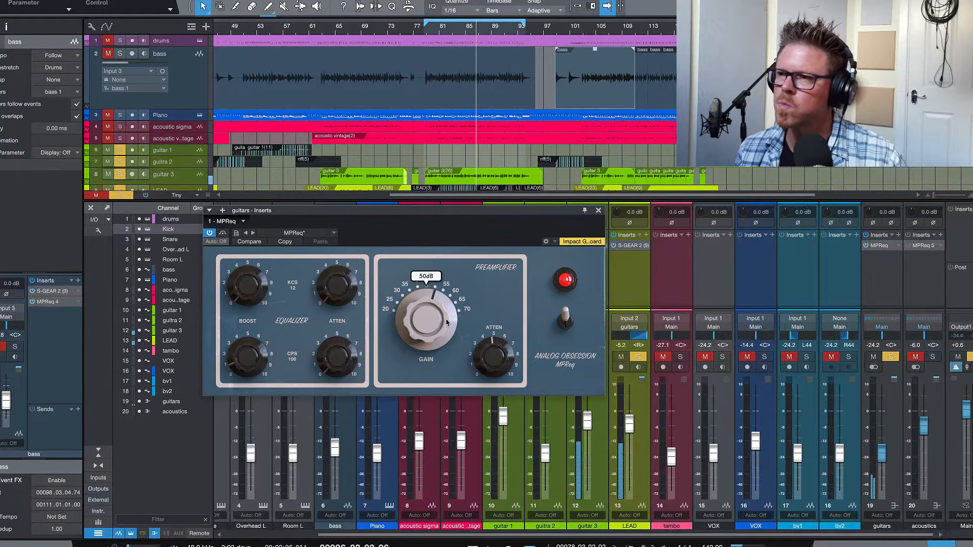
click(566, 317)
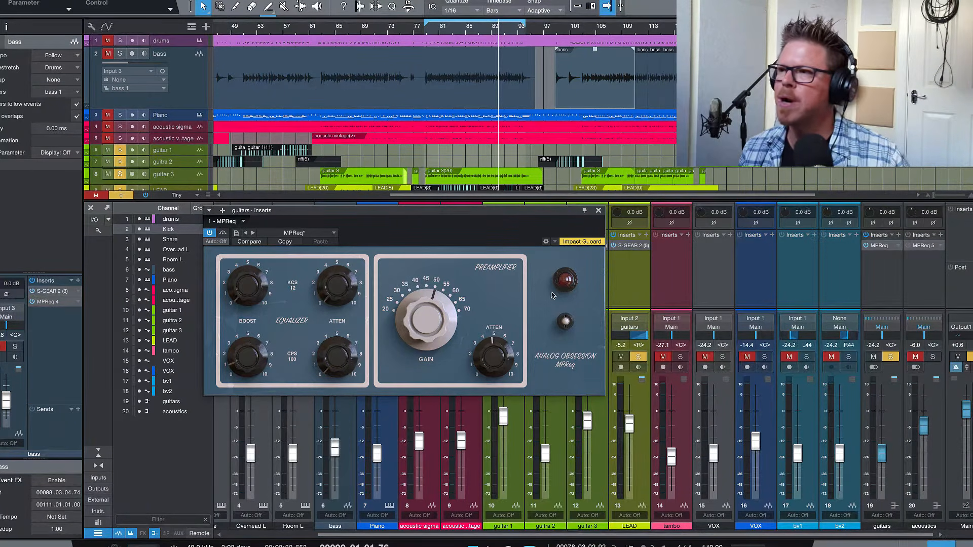
Unsolo the guitars bus, compare its MPReq on and off within the full mix, and close the plug-in window with it on.
click(890, 357)
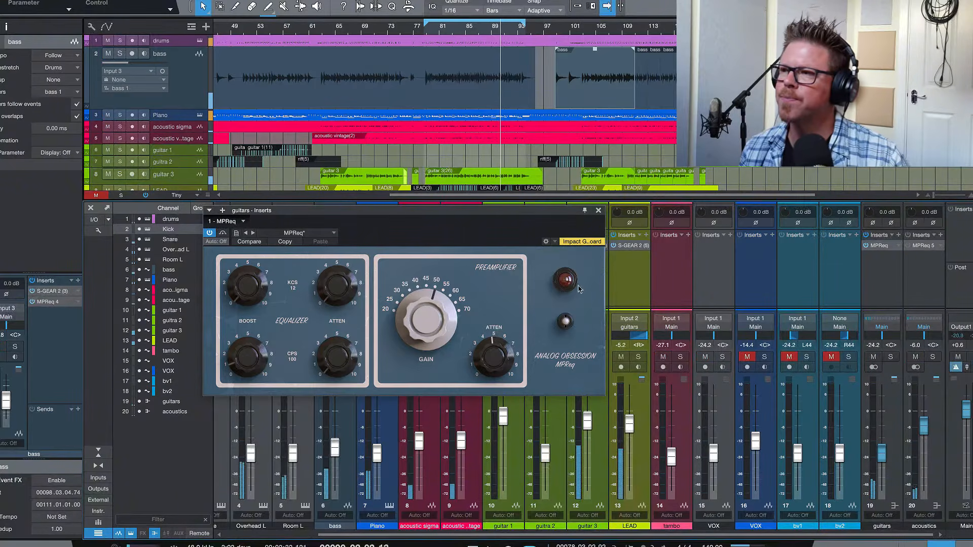
click(565, 322)
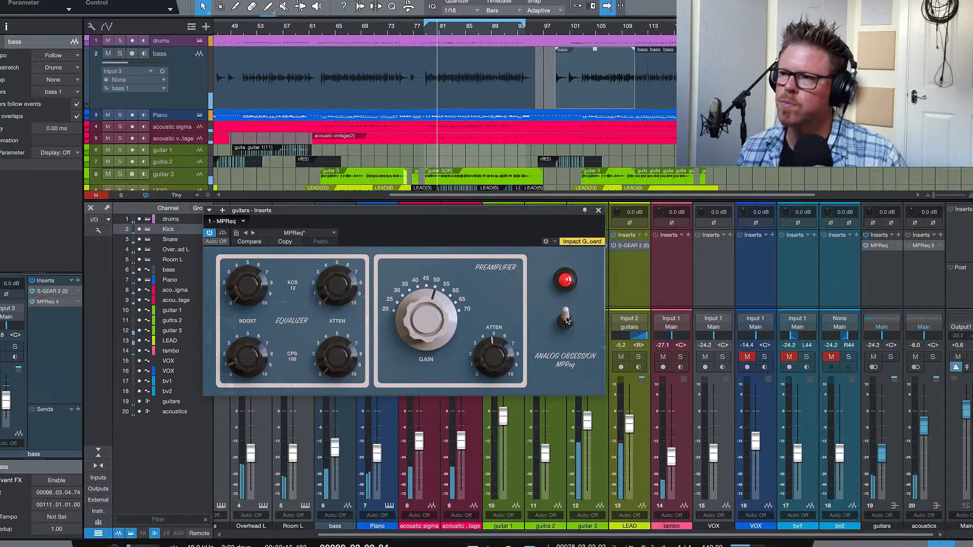
click(566, 318)
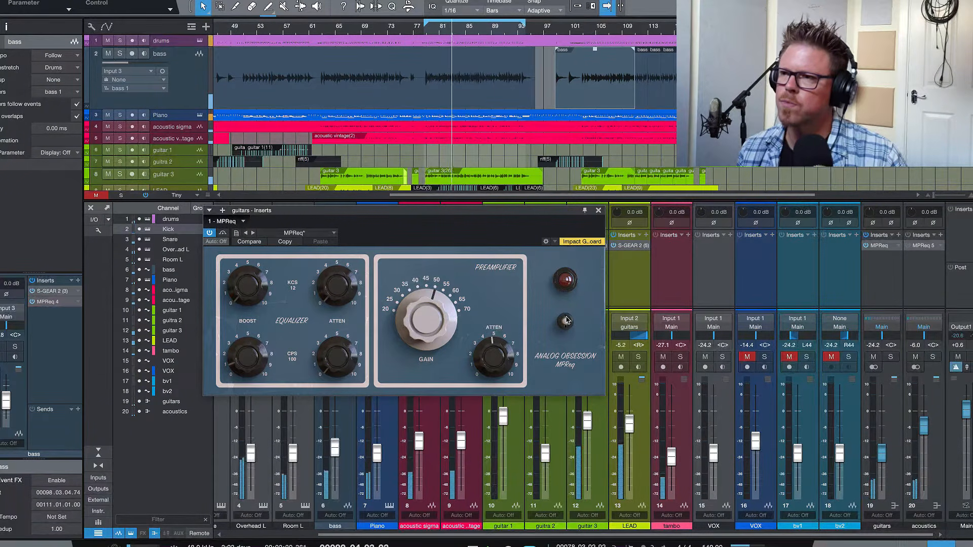
click(565, 319)
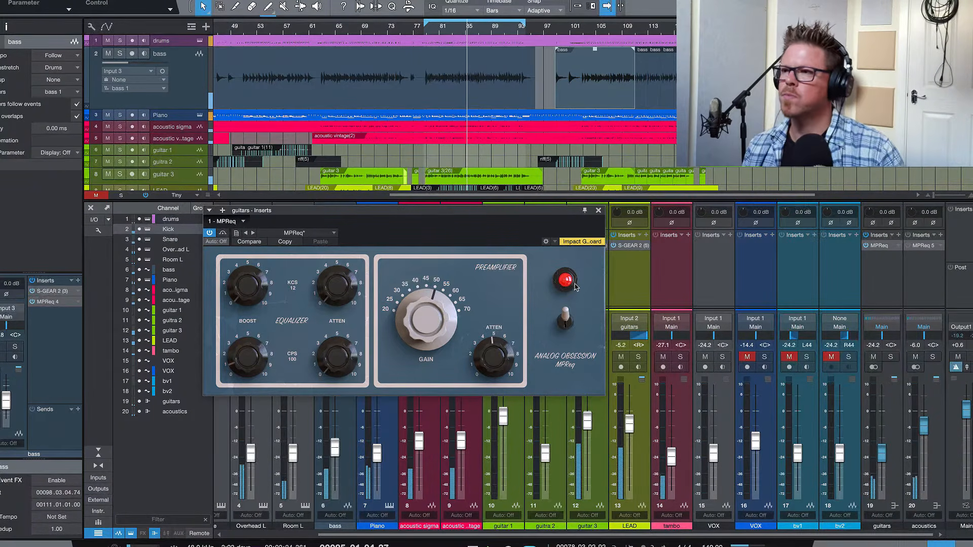
click(599, 211)
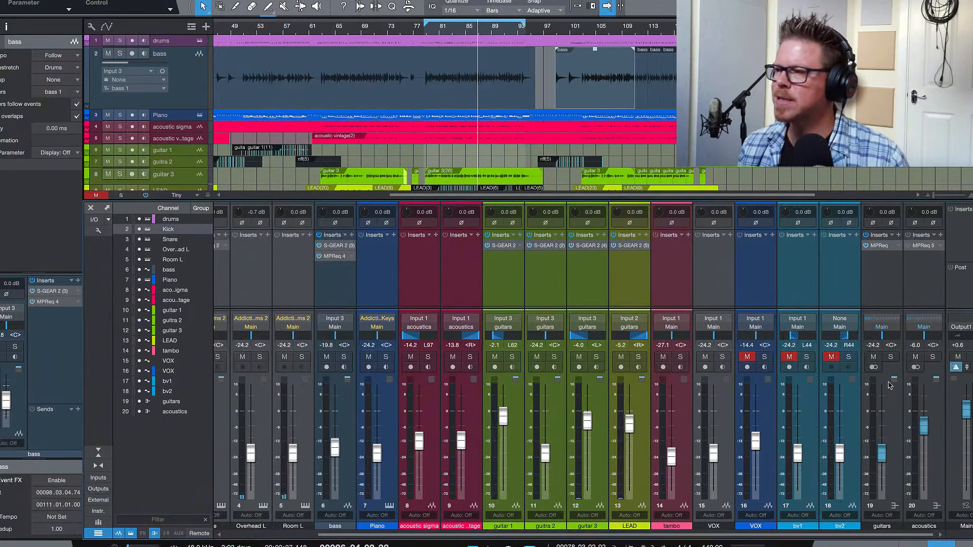
Solo the acoustics bus, open its MPReq 5 insert, and reposition the plug-in window over the mixer.
click(933, 357)
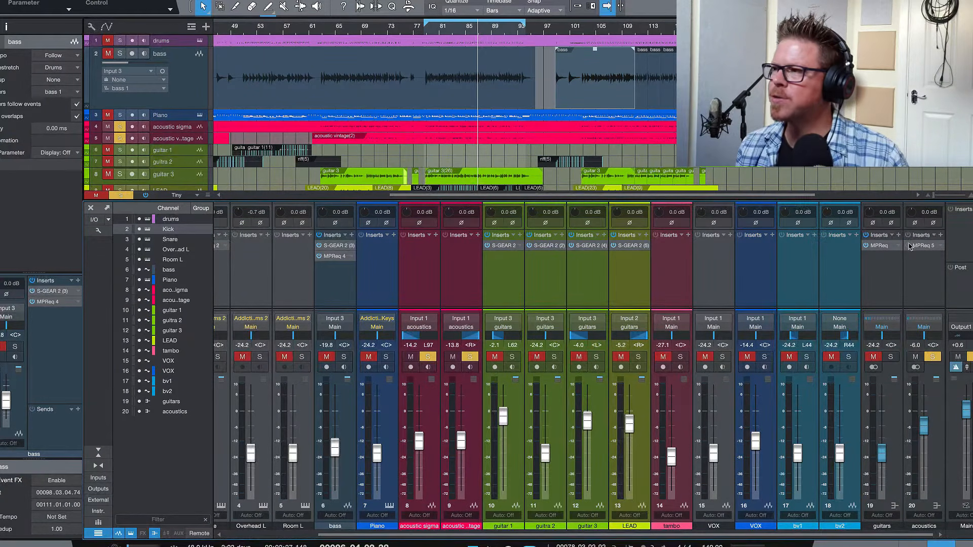
click(923, 251)
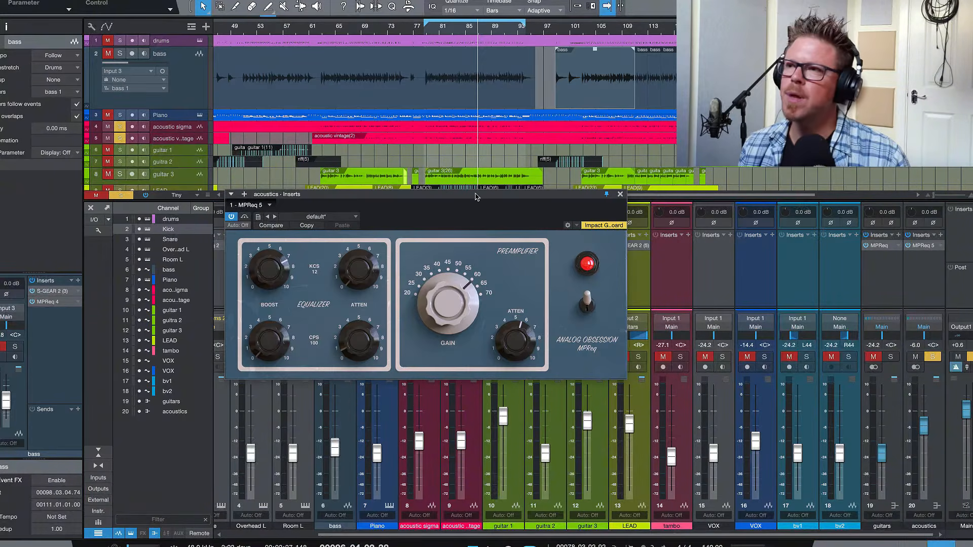
drag(482, 202, 465, 208)
Compare the soloed acoustics bus with its MPReq off and on, and adjust the 100 CPS attenuation to about 0.3.
click(572, 309)
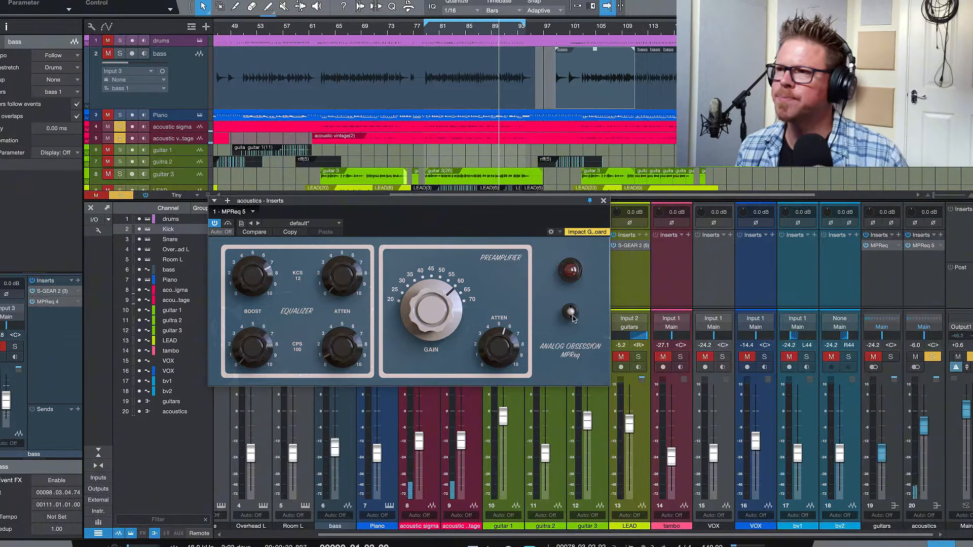
click(572, 315)
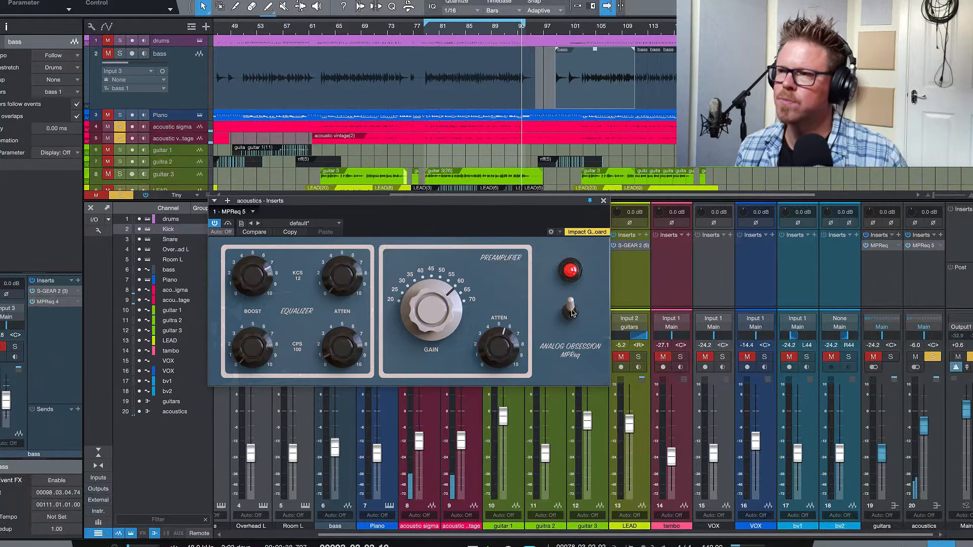
click(571, 310)
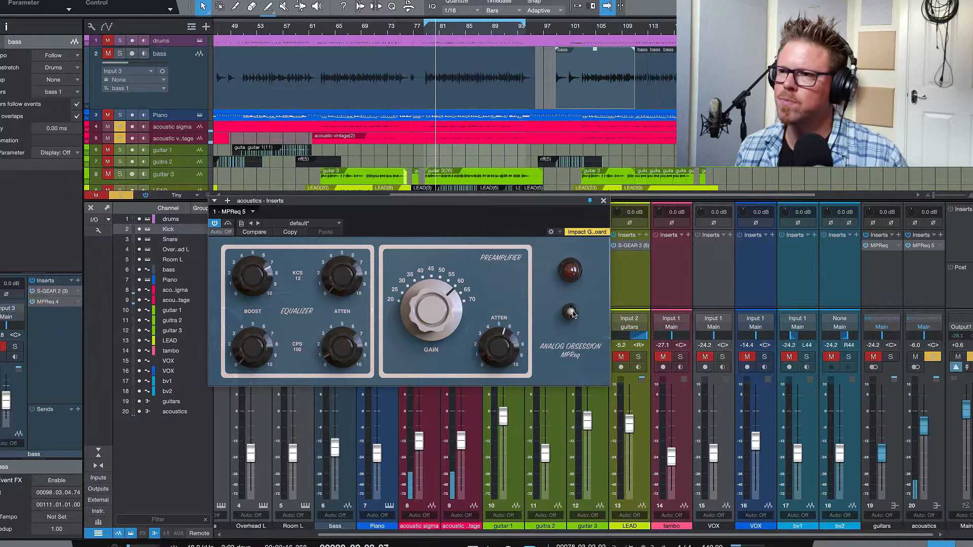
click(571, 311)
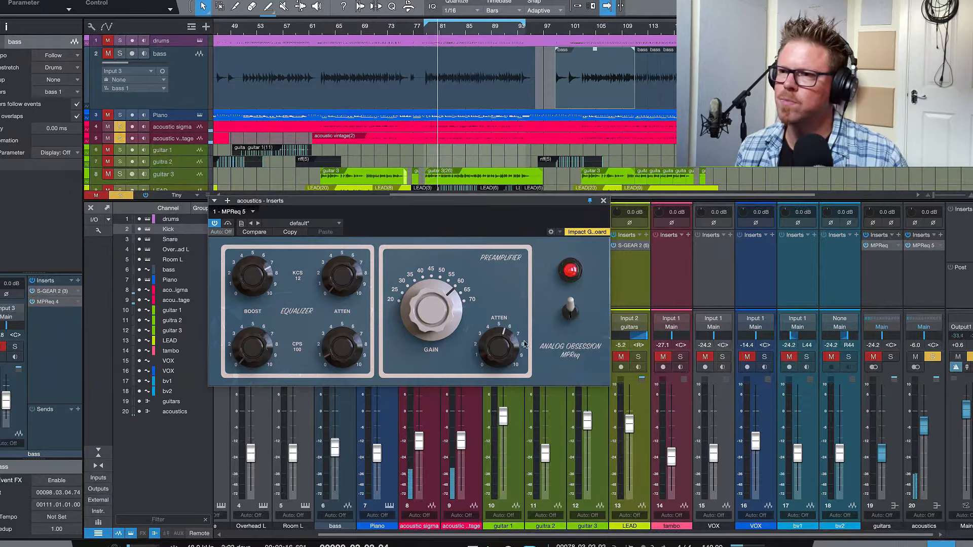
click(342, 355)
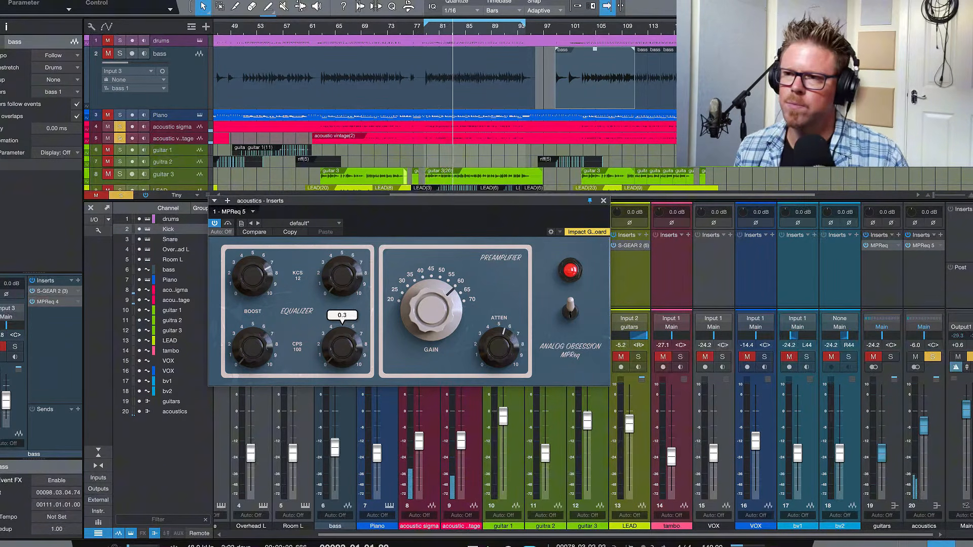
drag(342, 355, 342, 353)
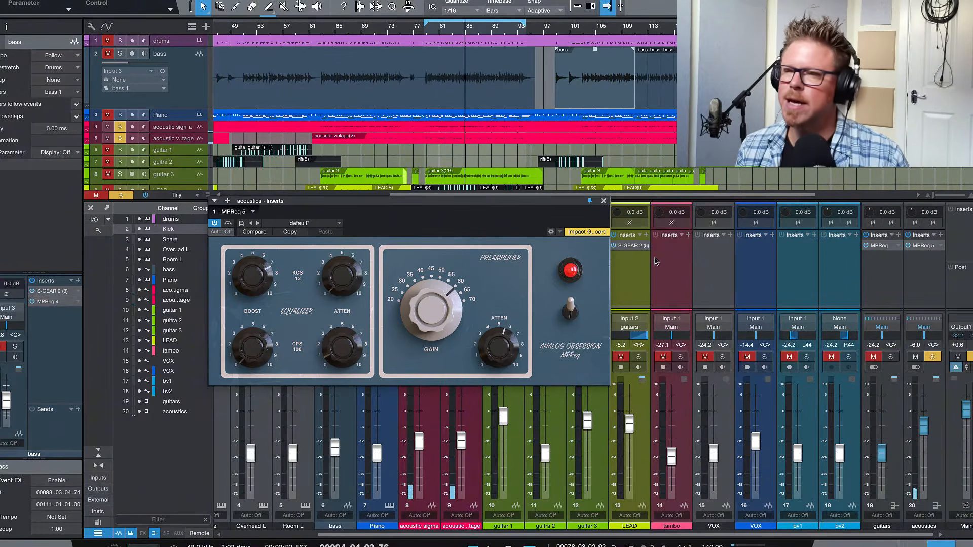
Unsolo the acoustics bus, resume playback, and compare its MPReq off and on within the full mix, leaving it on.
click(932, 357)
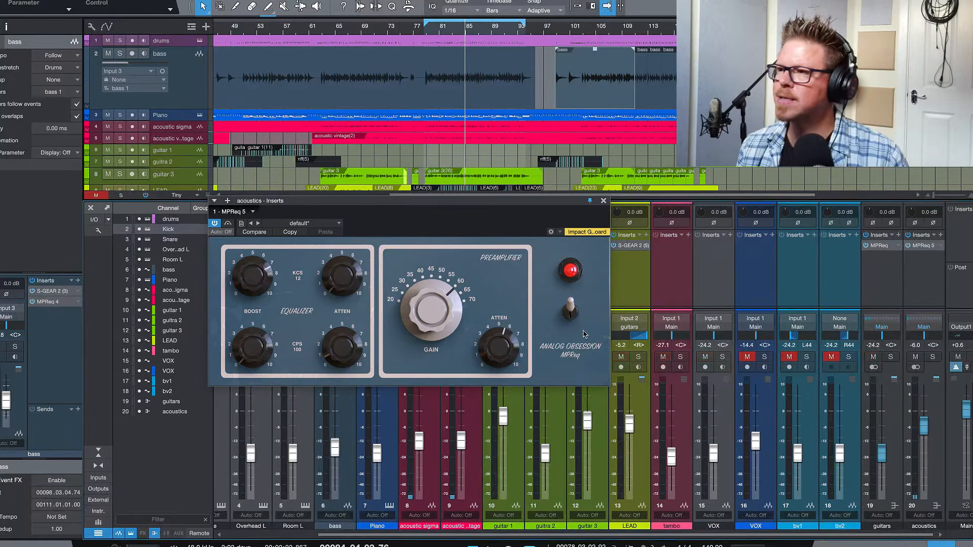
click(570, 311)
key(space)
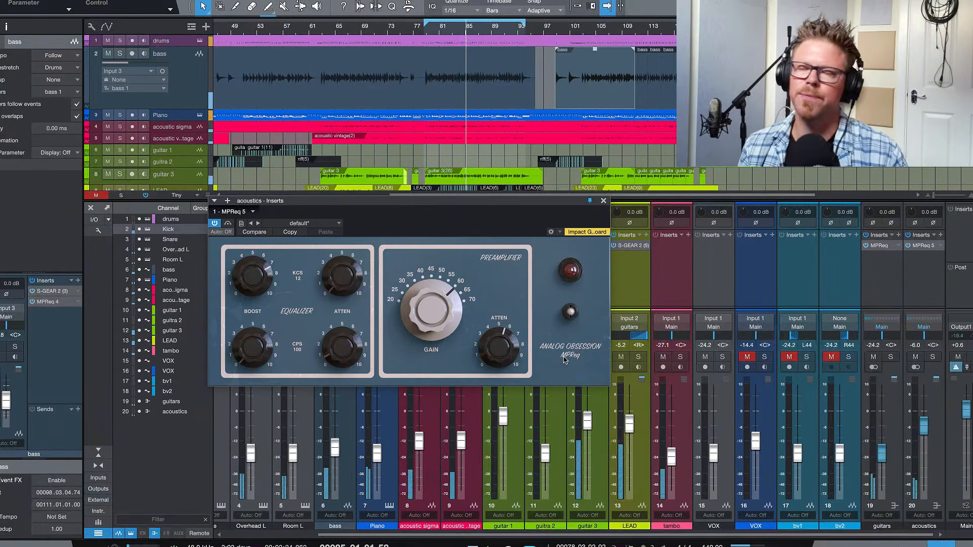
click(571, 312)
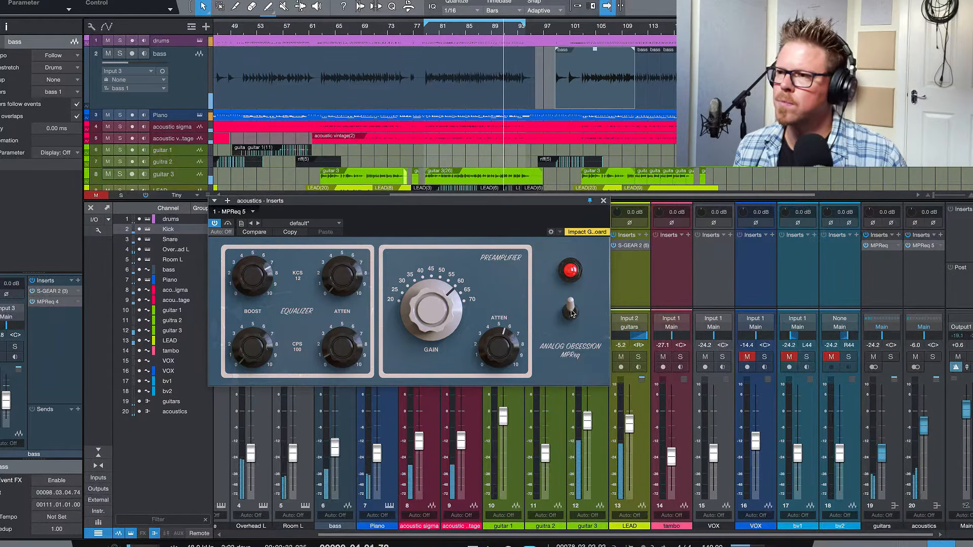
click(570, 312)
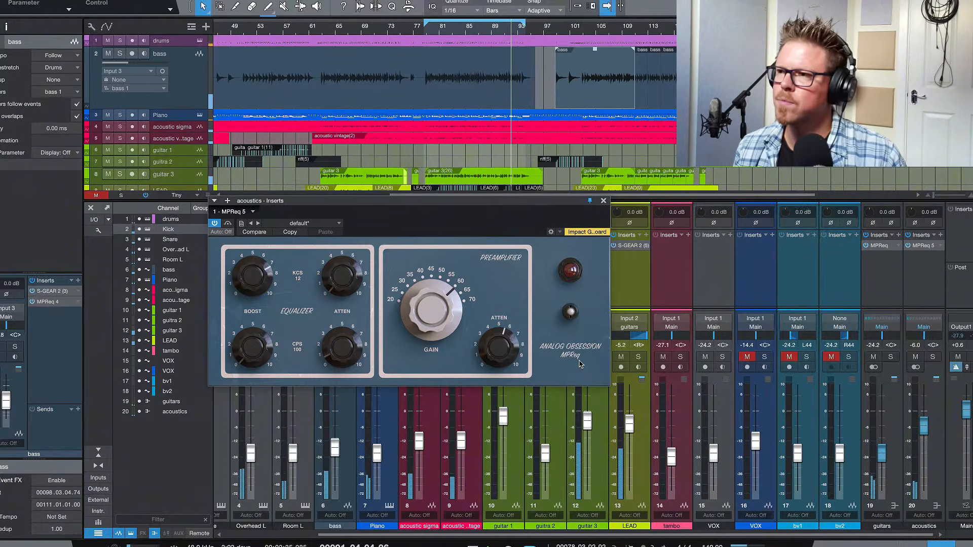
click(571, 312)
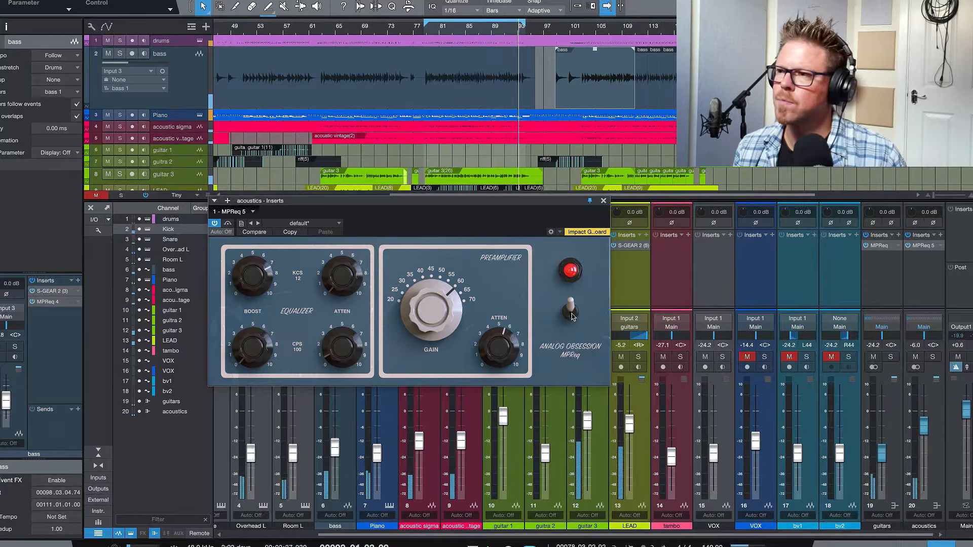